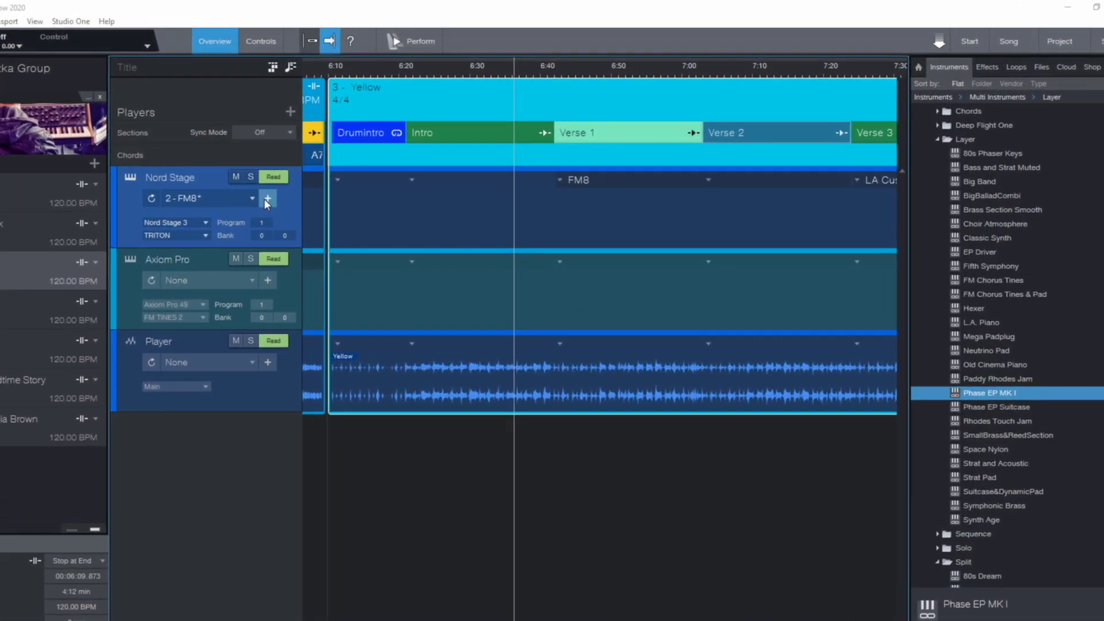
- Save the Nord Stage sound as a new TRITON patch and assign it at 6:20 and 7:00
click(267, 198)
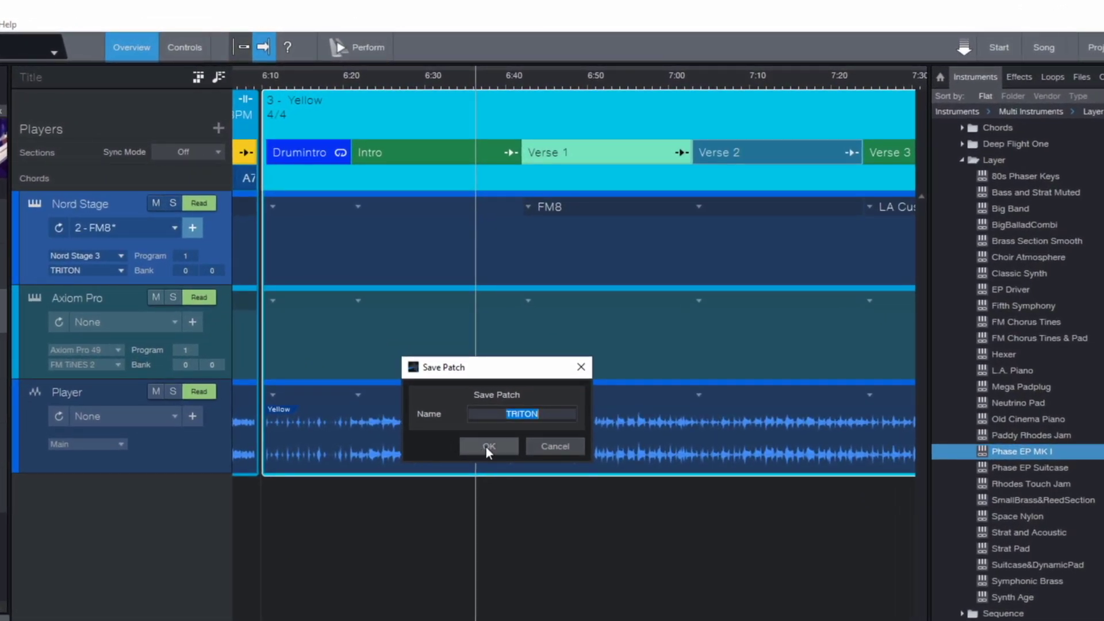
click(487, 447)
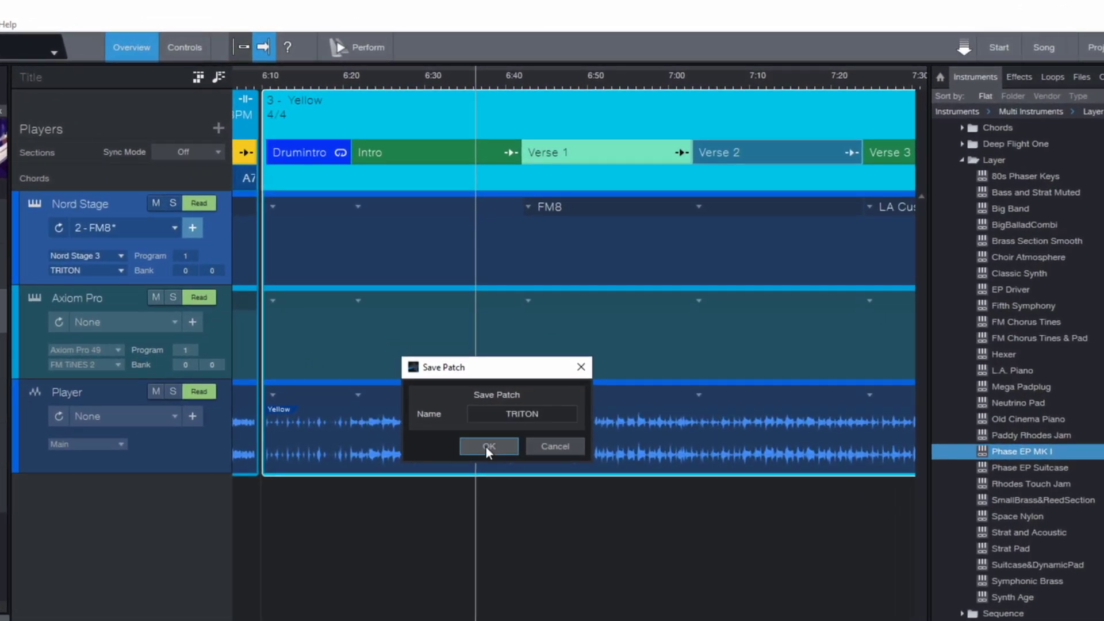
click(366, 214)
click(384, 293)
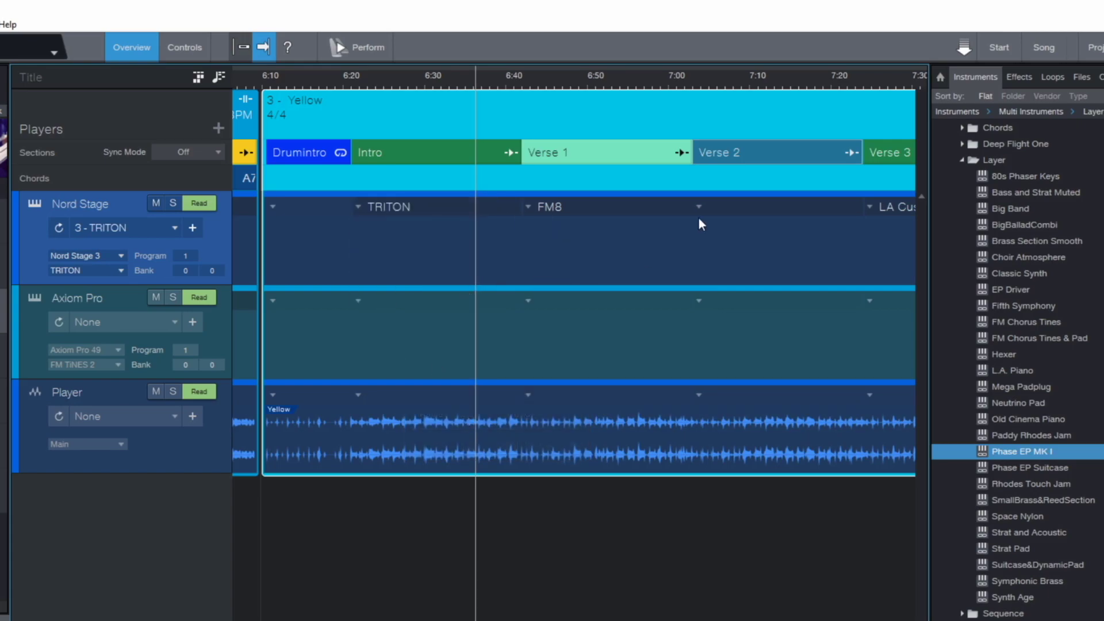
click(713, 206)
click(727, 293)
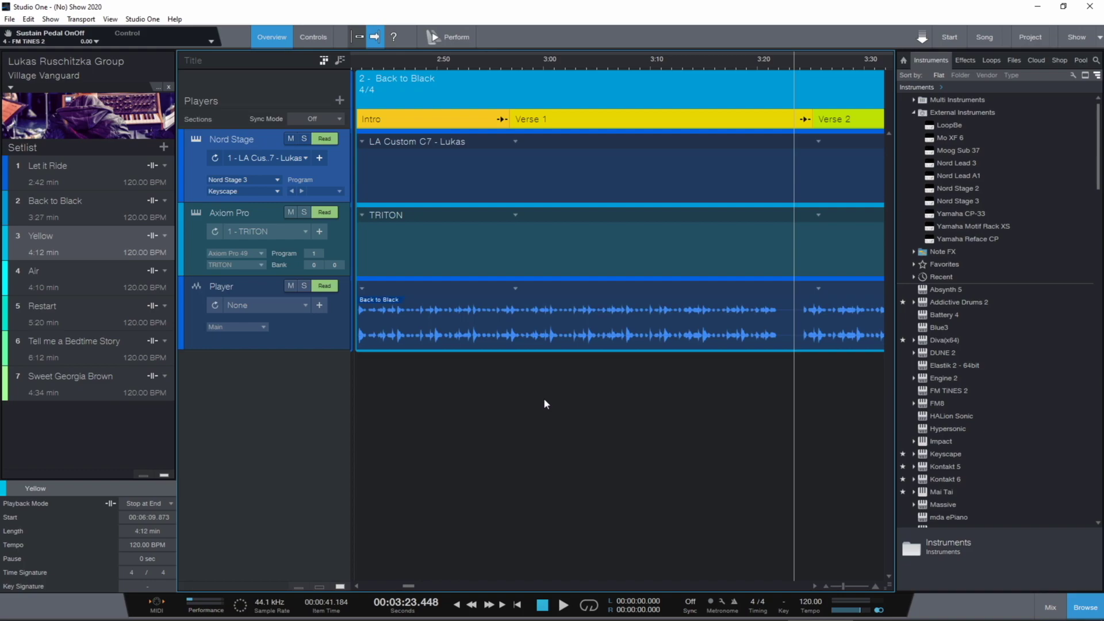
- Show the Back to Black chord track, open the Gm chord in Chord Selector, and step to B♭
click(336, 59)
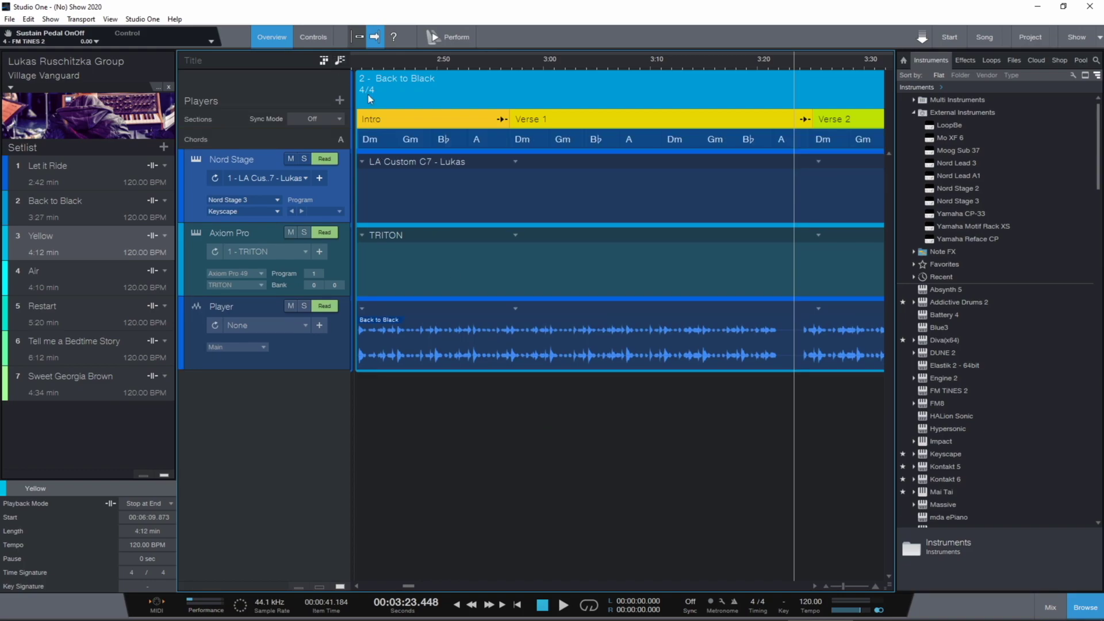
double_click(412, 141)
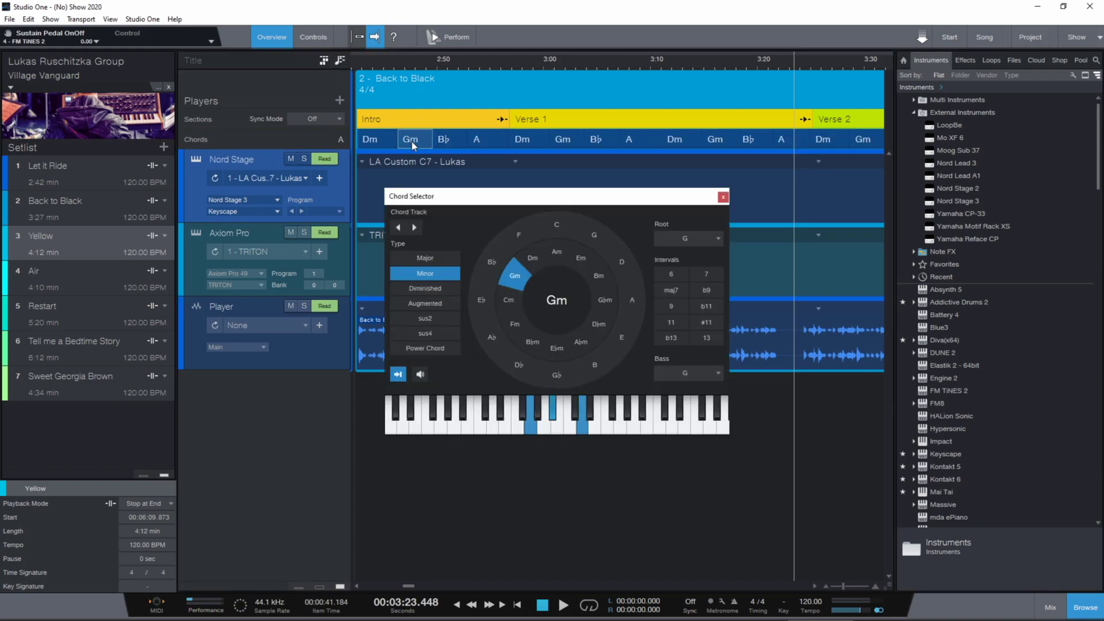
click(446, 143)
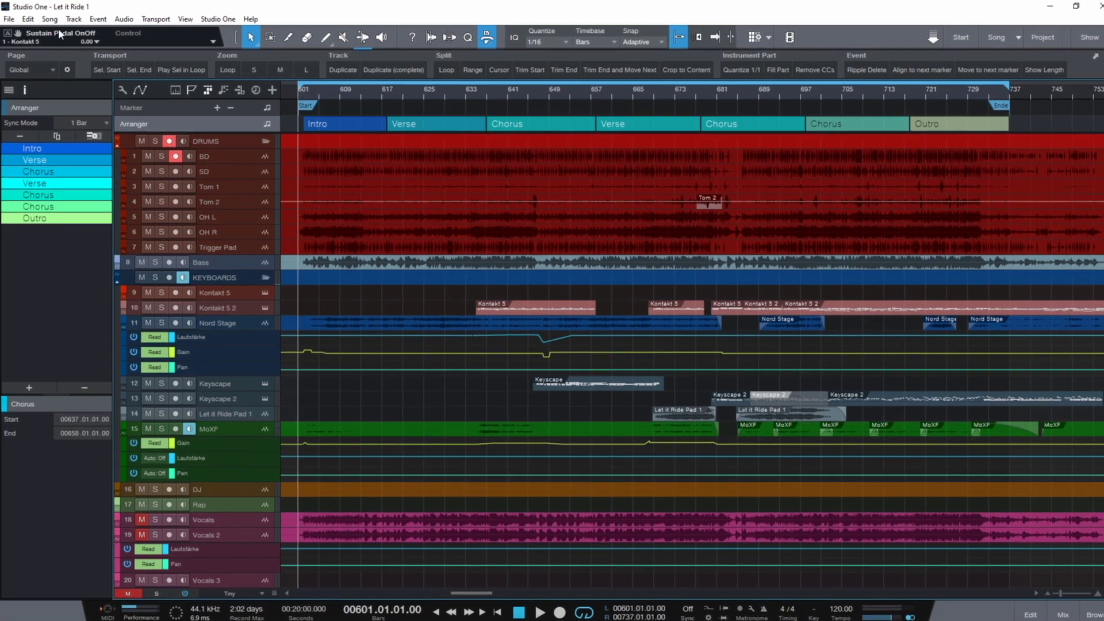
- Add Let it Ride to the show through Song > Add to Show > My Live Show
click(50, 19)
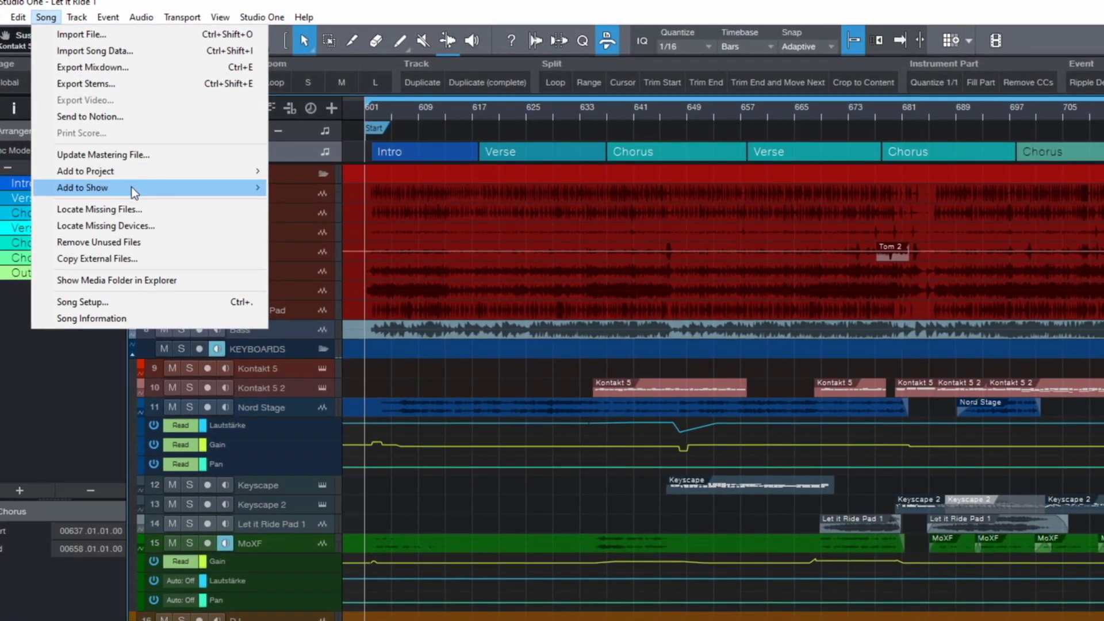
mouse_move(131, 187)
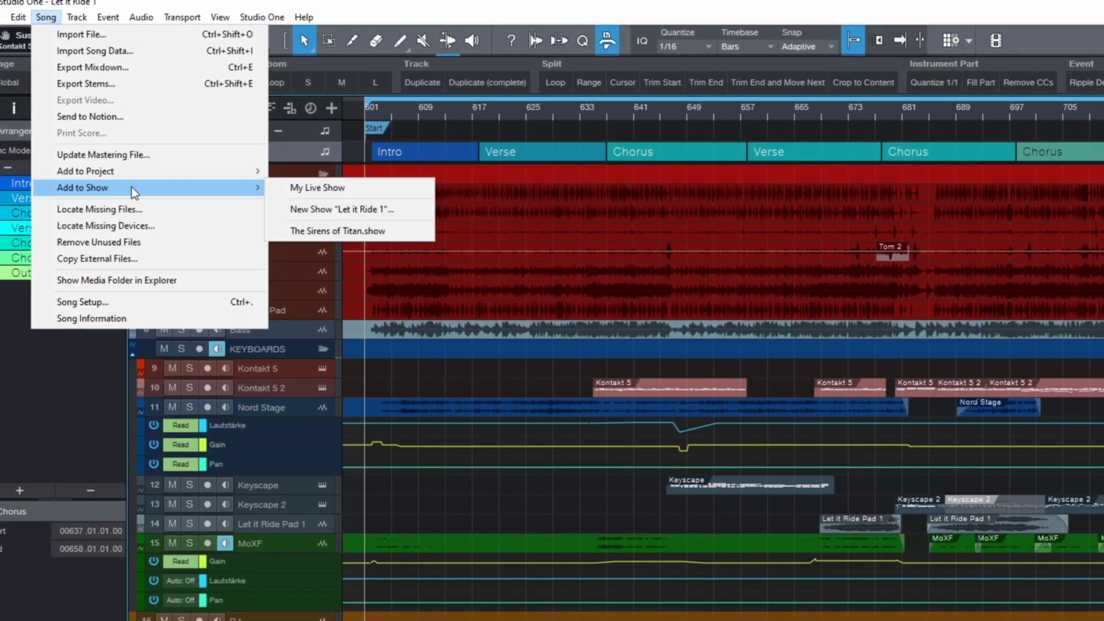
click(336, 186)
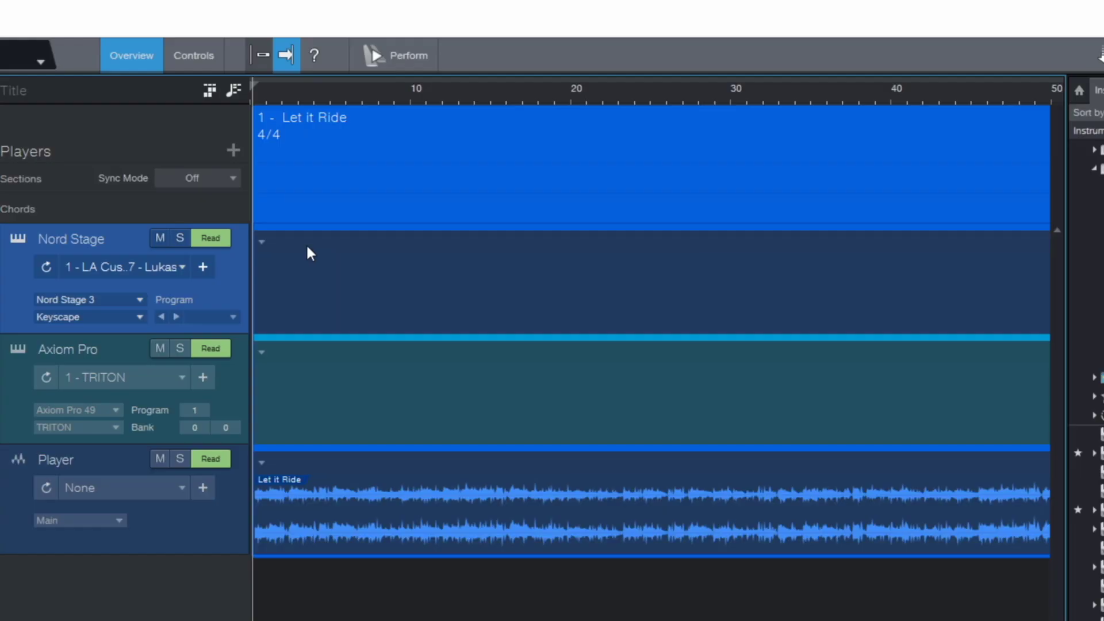
- Draw Verse sections across the song's start, then rename the first to Intro and the third to Chorus
drag(256, 176, 771, 179)
right_click(291, 181)
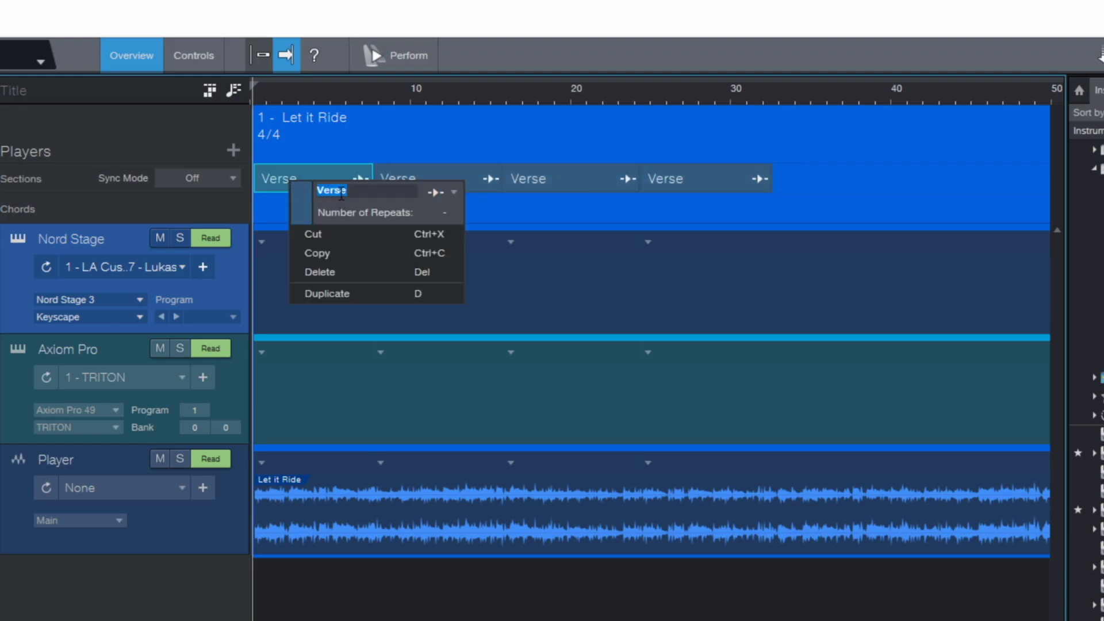
key(Return)
right_click(532, 183)
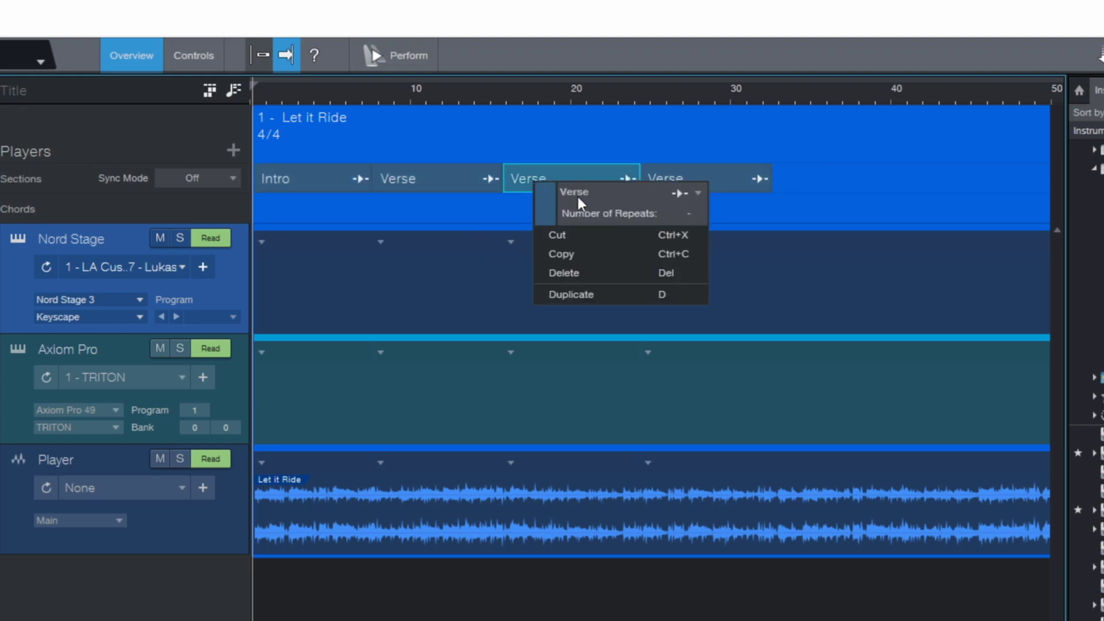
text(Chorus)
key(Return)
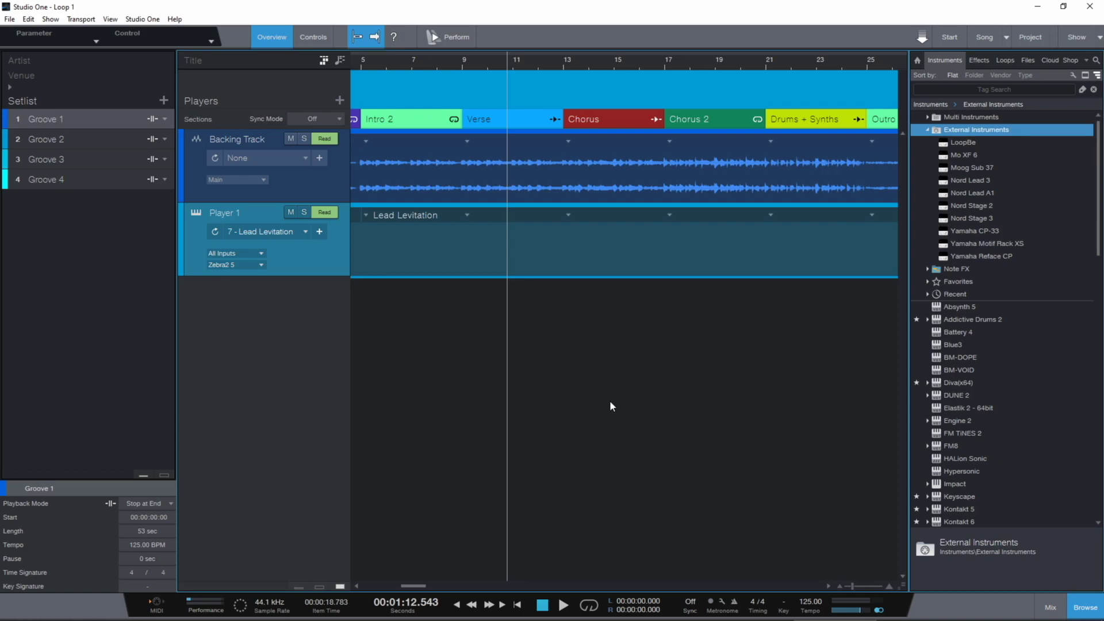
- Check the Verse play-mode options, then jump playback through Verse, Chorus 2 and Intro 2, and stop
click(555, 120)
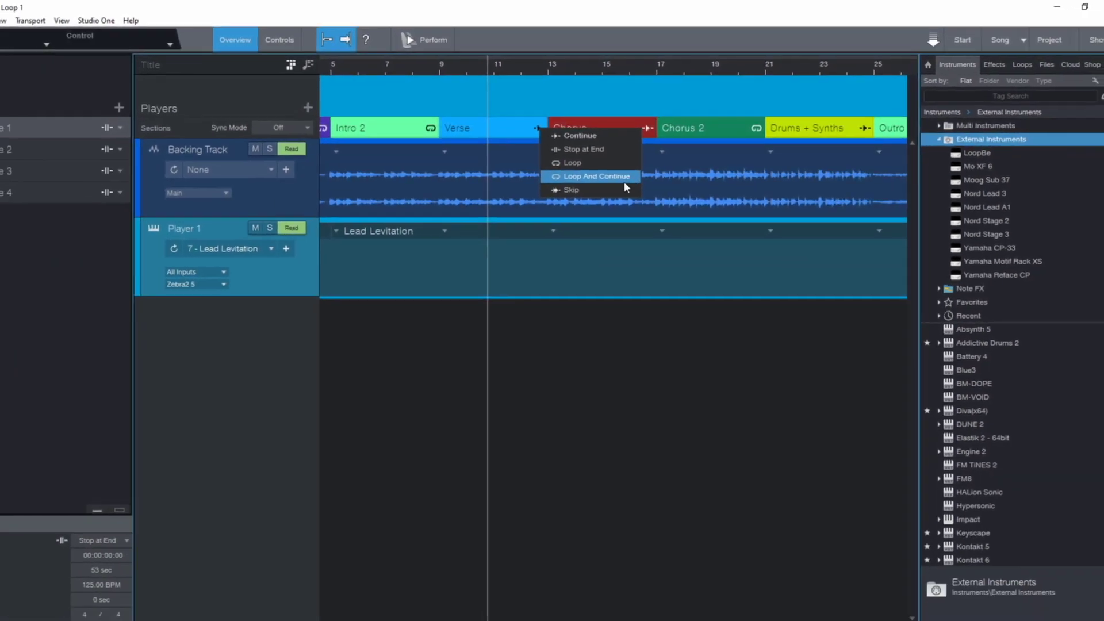
key(Escape)
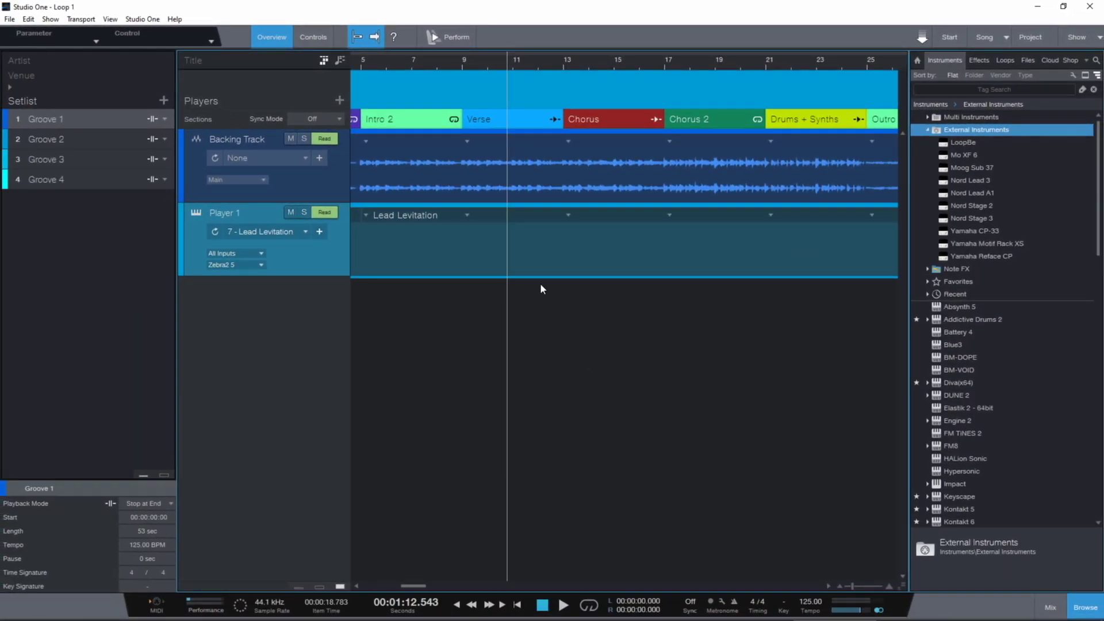
click(536, 122)
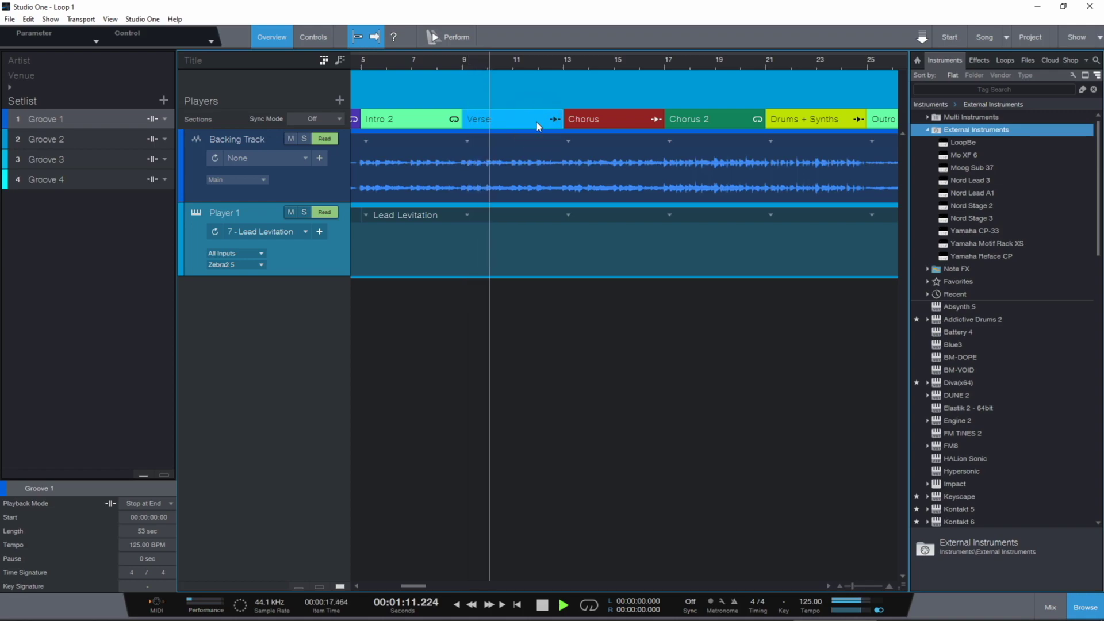
click(691, 120)
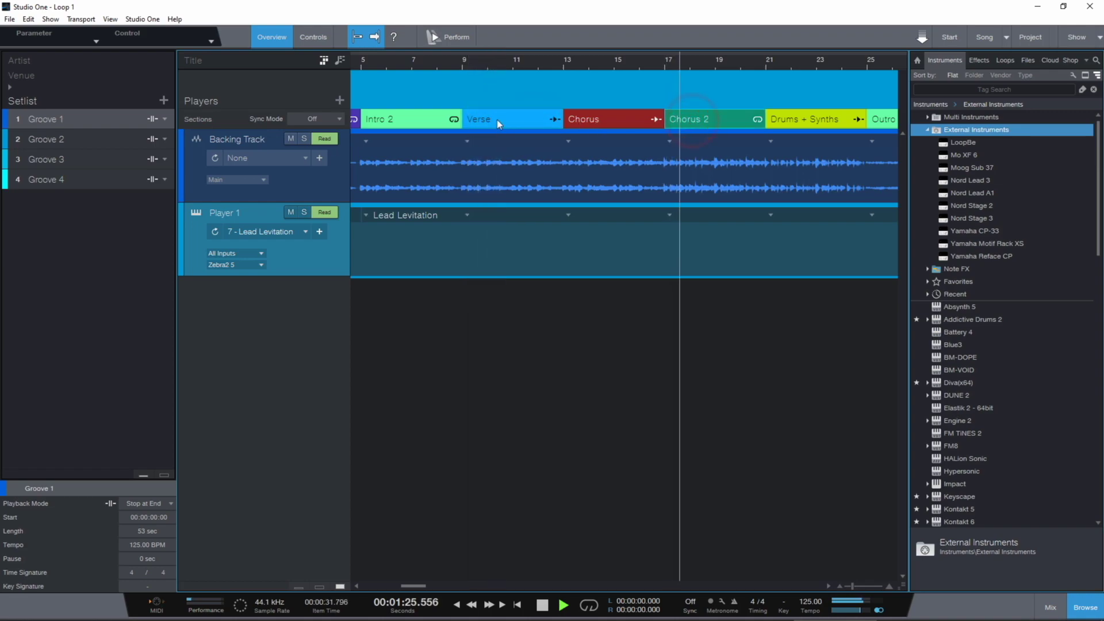
click(406, 119)
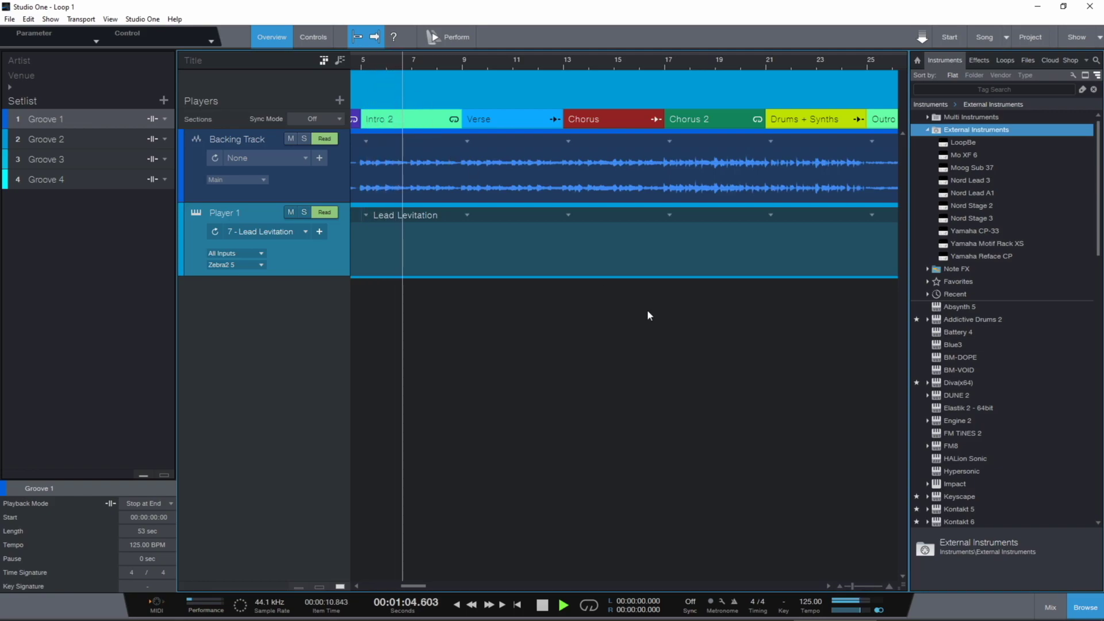
key(space)
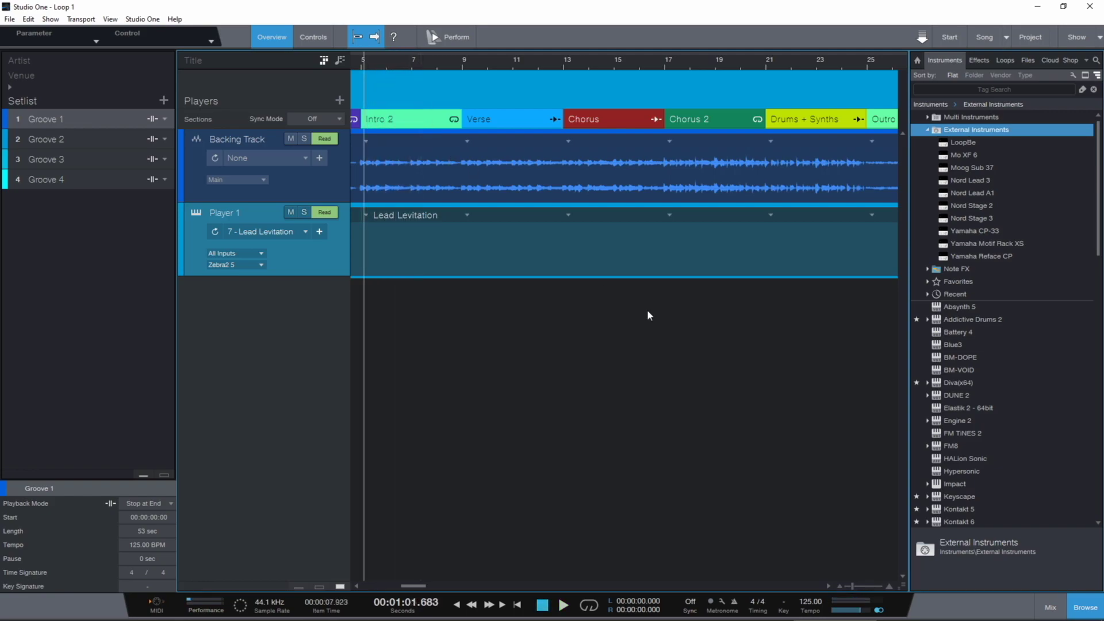
click(314, 120)
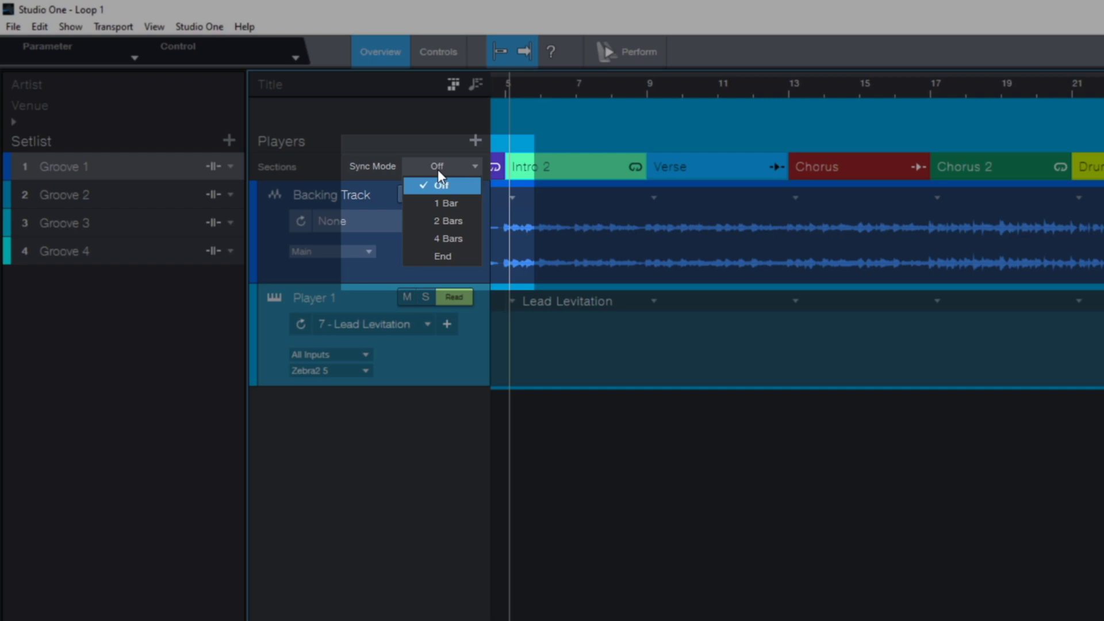
- Set Sync Mode to 1 Bar and queue jumps to Verse, Chorus 2 and Intro 2 while playing
click(445, 203)
click(645, 168)
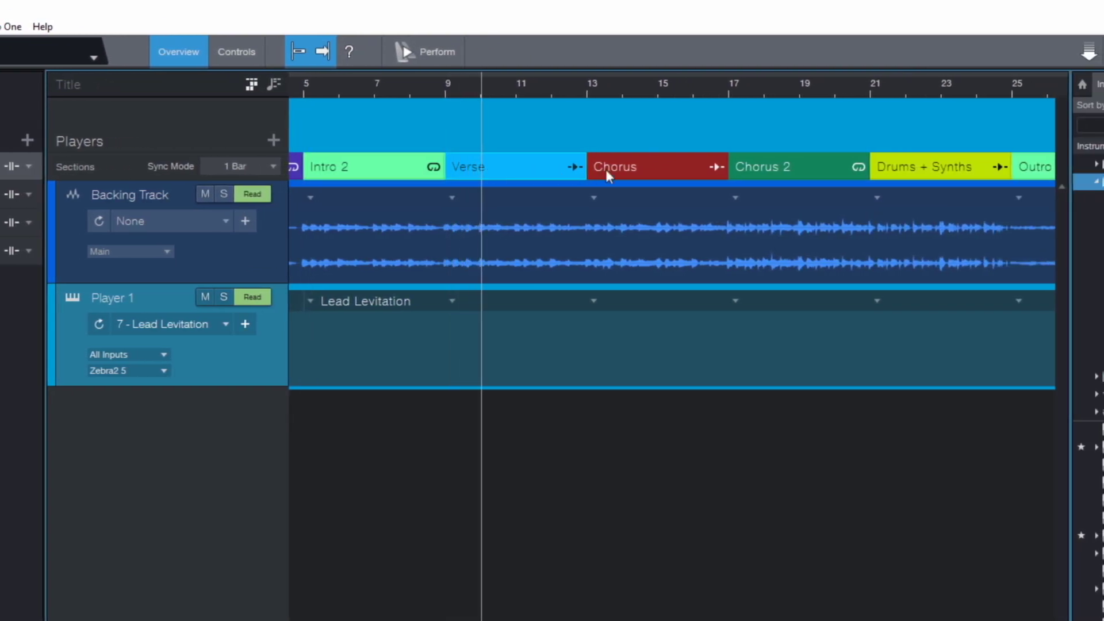
click(802, 170)
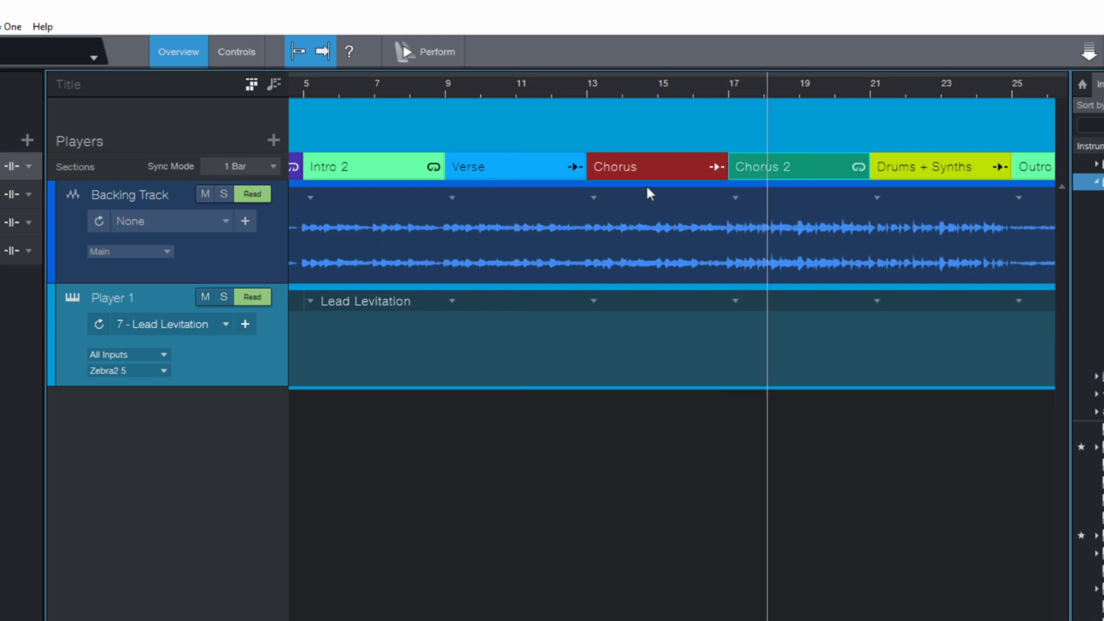
click(388, 168)
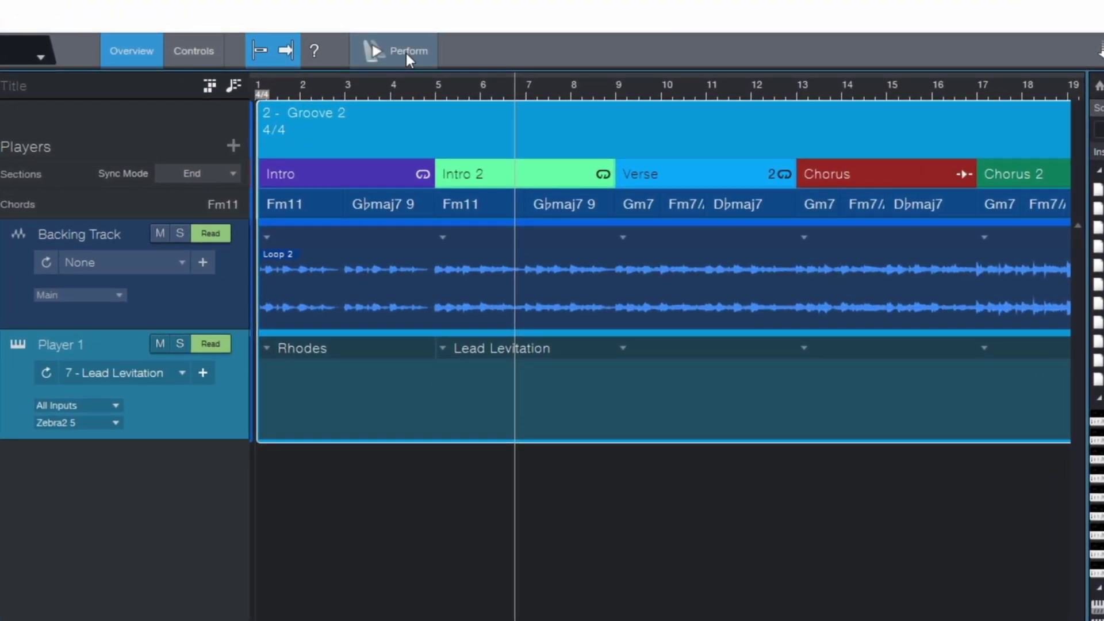
- Switch Groove 2 to the Perform view and page through Controls to the Sections pads
click(406, 53)
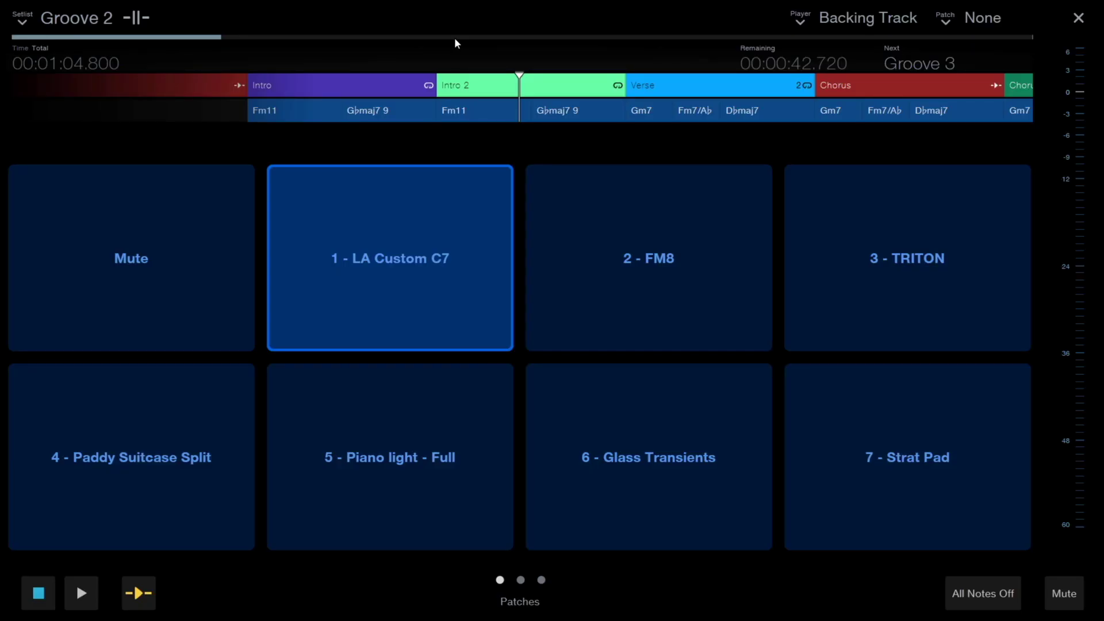
scroll(559, 115, down, 5)
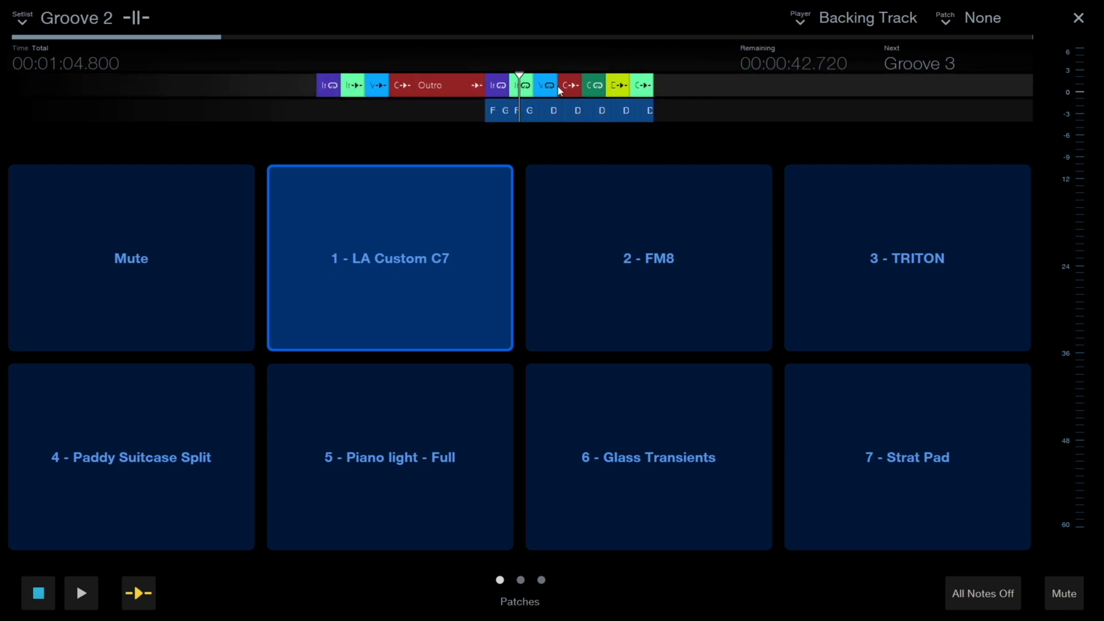
scroll(561, 112, up, 3)
scroll(561, 111, up, 4)
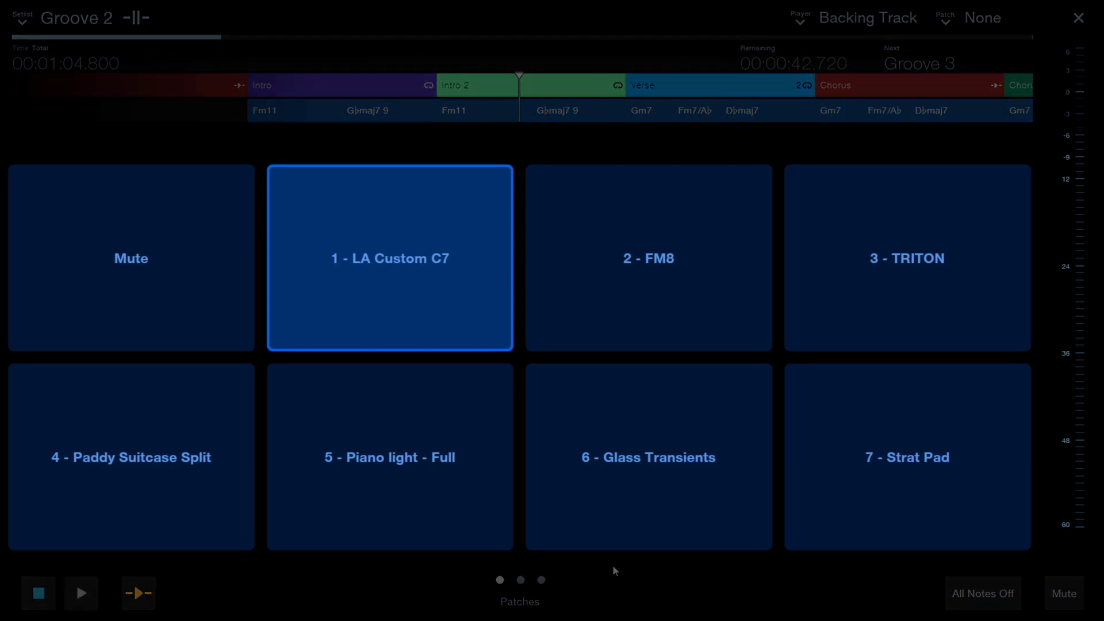
click(521, 580)
click(542, 581)
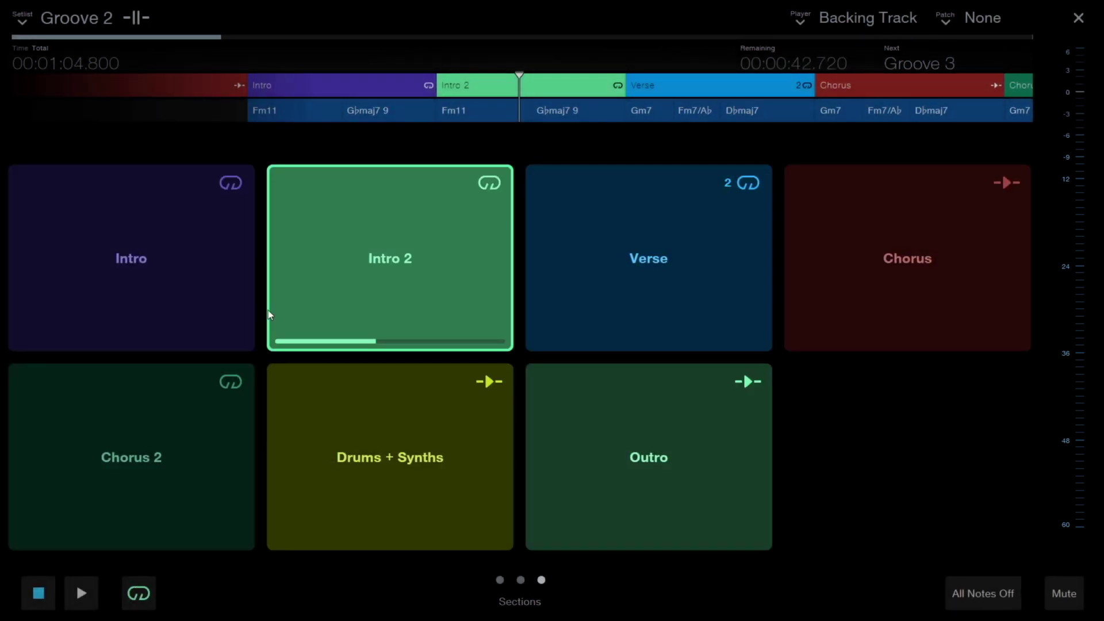
- Launch the Intro, Verse, Drums + Synths, Intro 2 and Outro section pads in turn
click(185, 307)
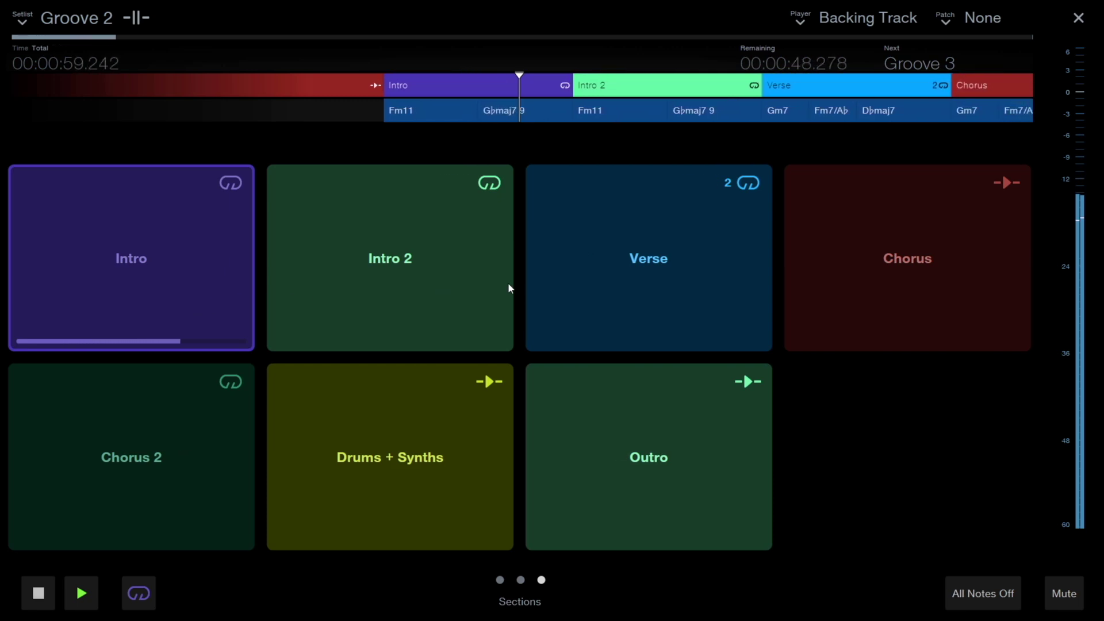
click(592, 282)
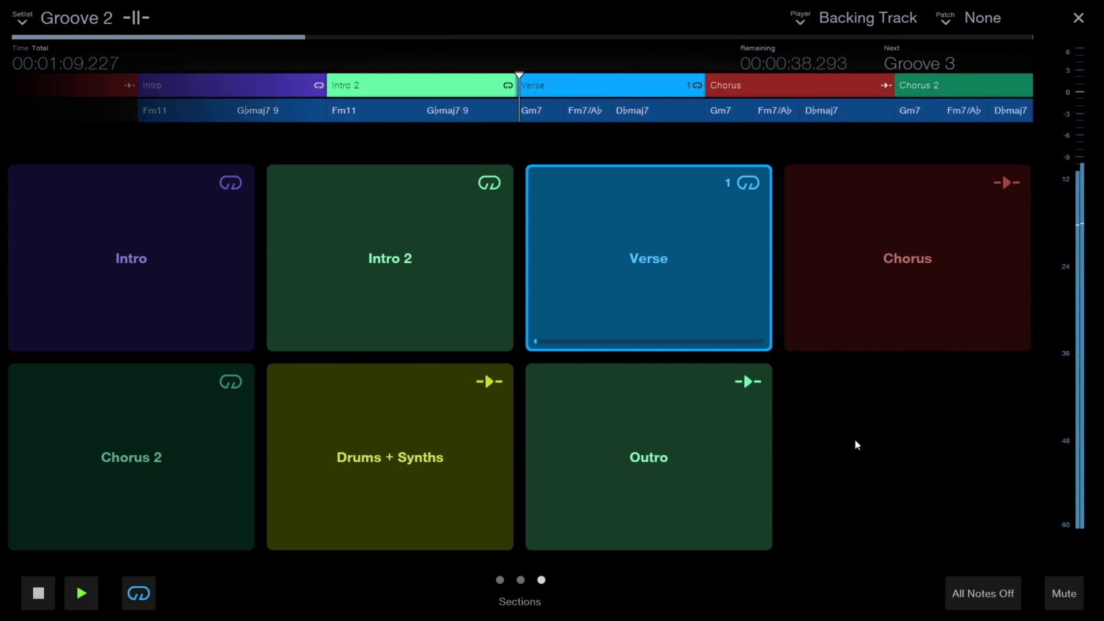
click(422, 435)
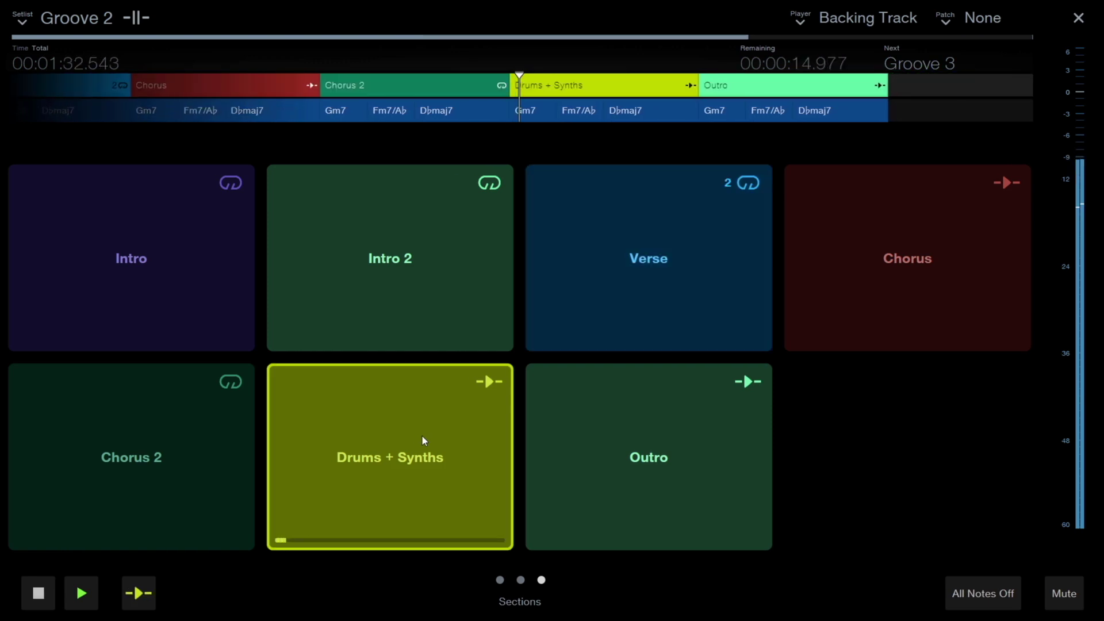
click(358, 278)
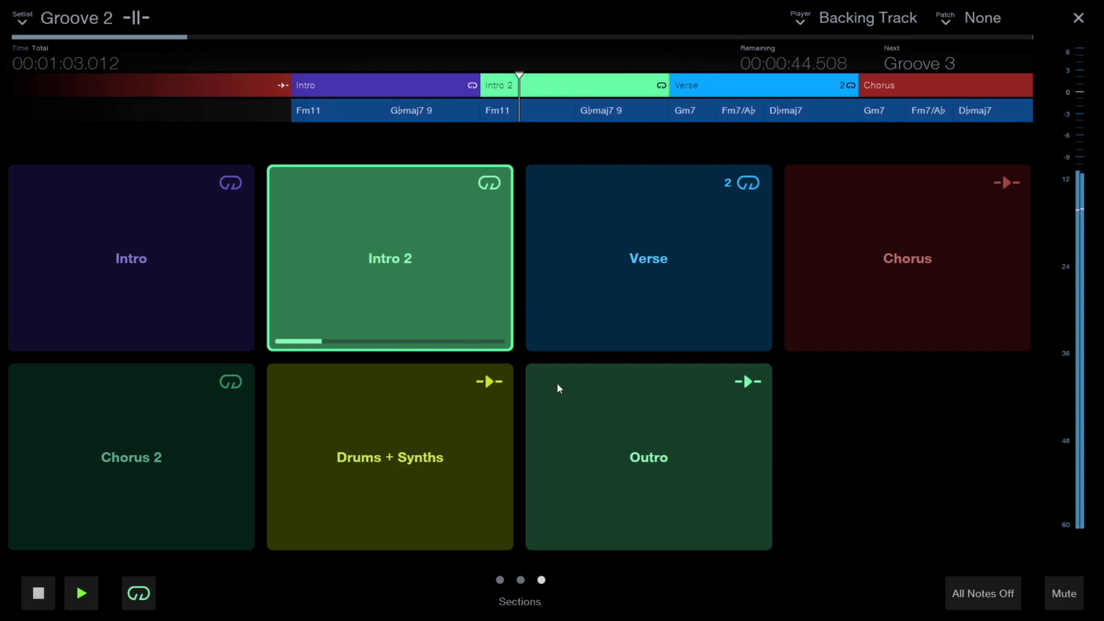
click(587, 421)
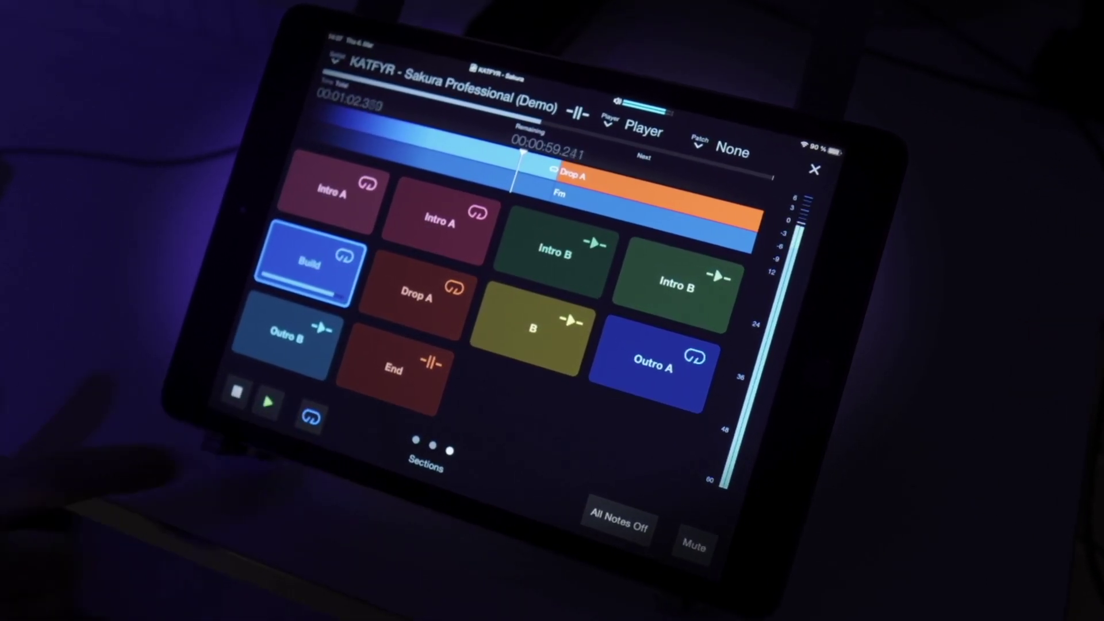
- On the iPad, change the Build section's play mode from Loop to Continue
click(320, 412)
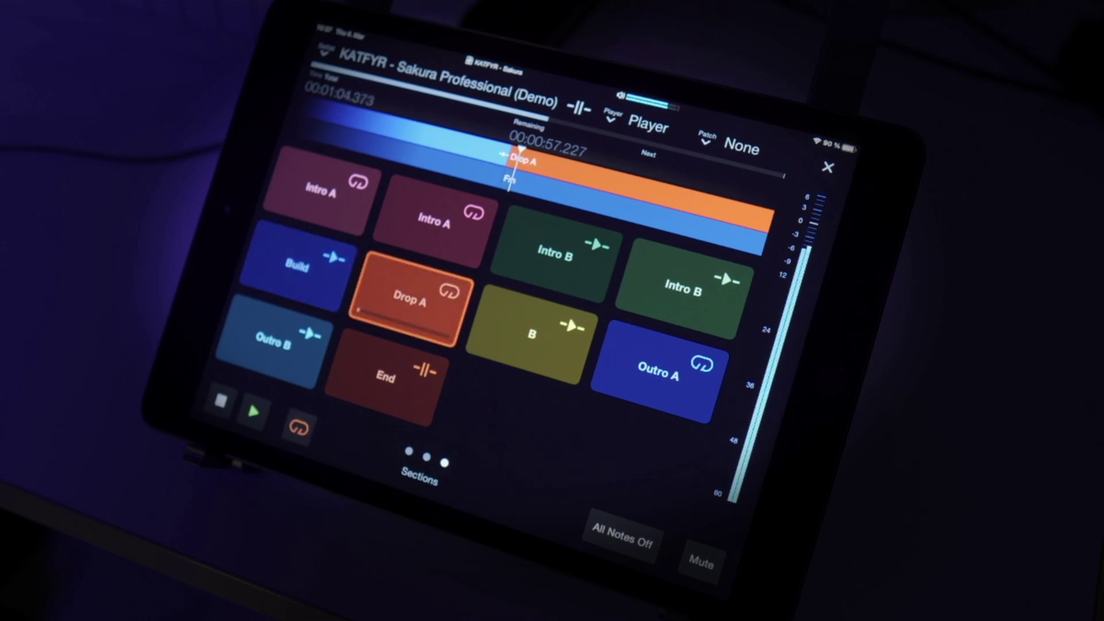